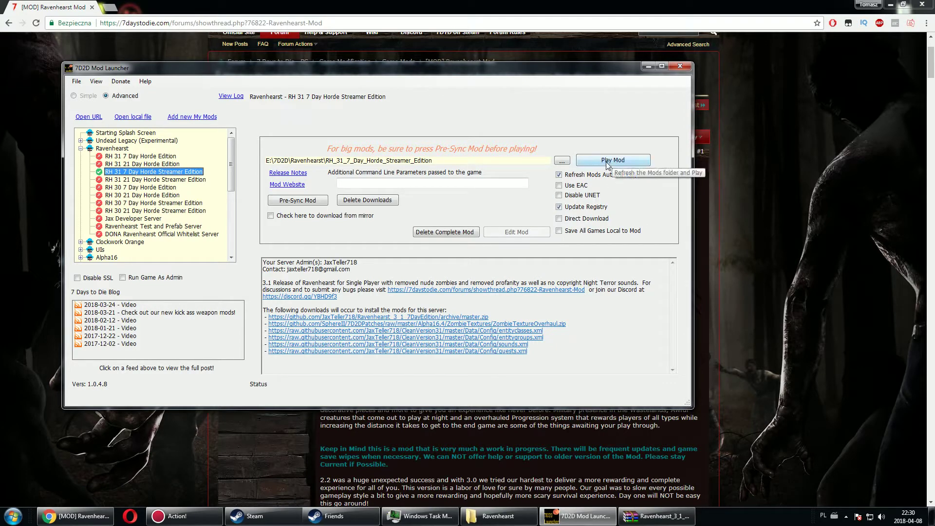
Pre-sync the RH 31 7 Day Horde Streamer Edition mod.
click(299, 201)
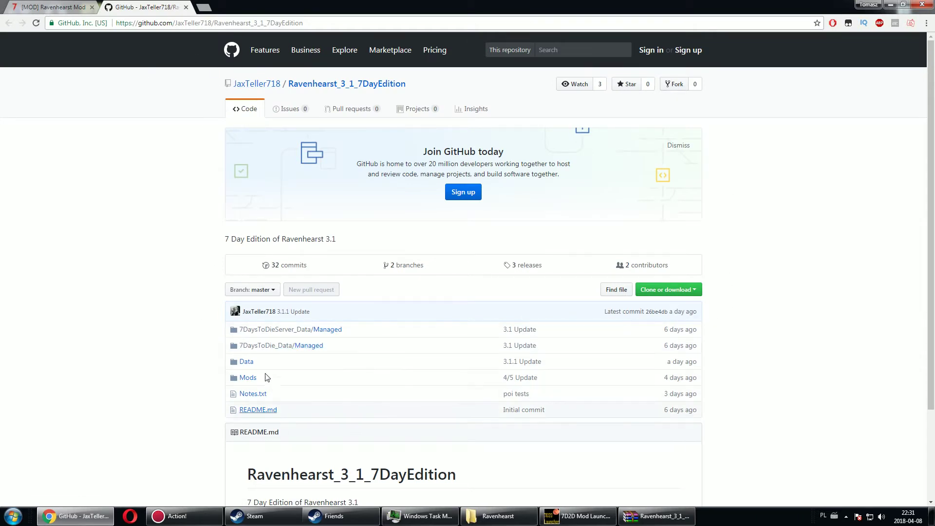
Start downloading the Ravenhearst_3_1_7DayEdition repository as a ZIP and cancel the running download.
click(692, 289)
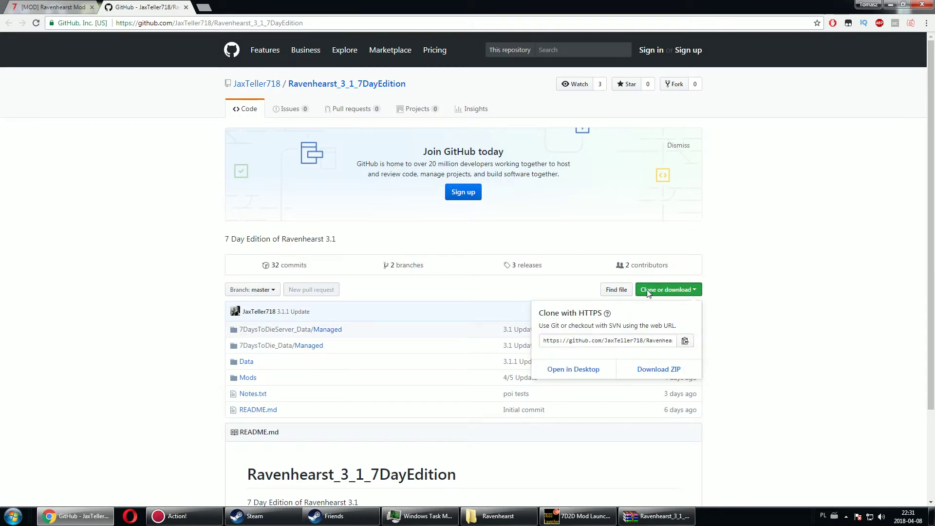
click(671, 369)
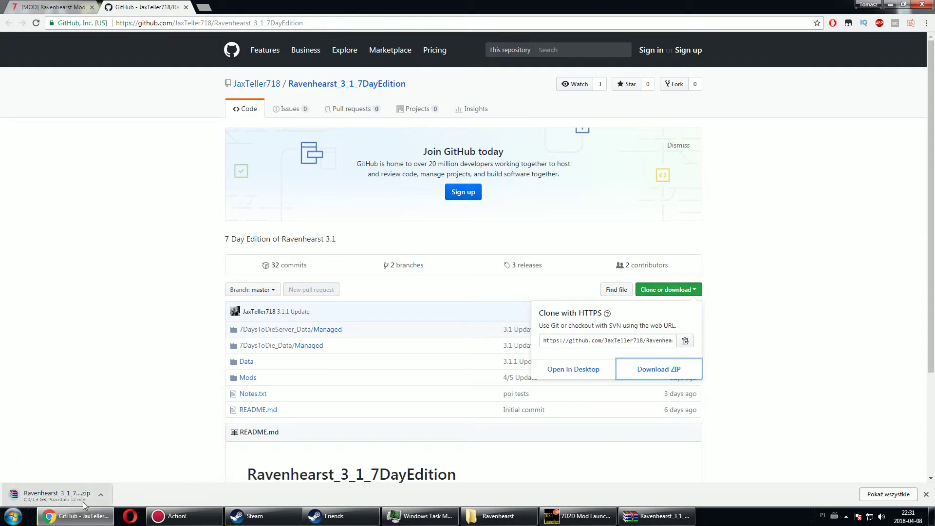
click(101, 494)
click(128, 481)
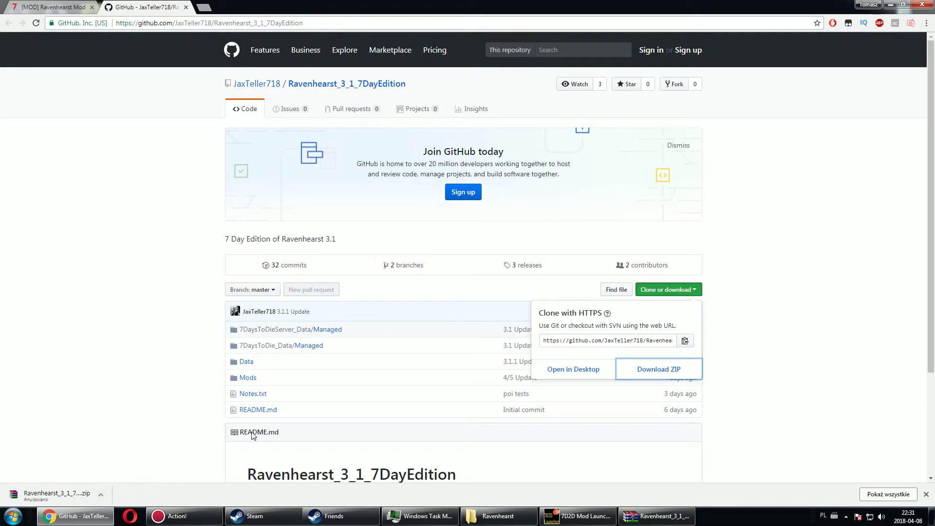
Switch to WinRAR and open the Ravenhearst_3_1_7DayEdition-master folder inside the downloaded archive.
click(628, 517)
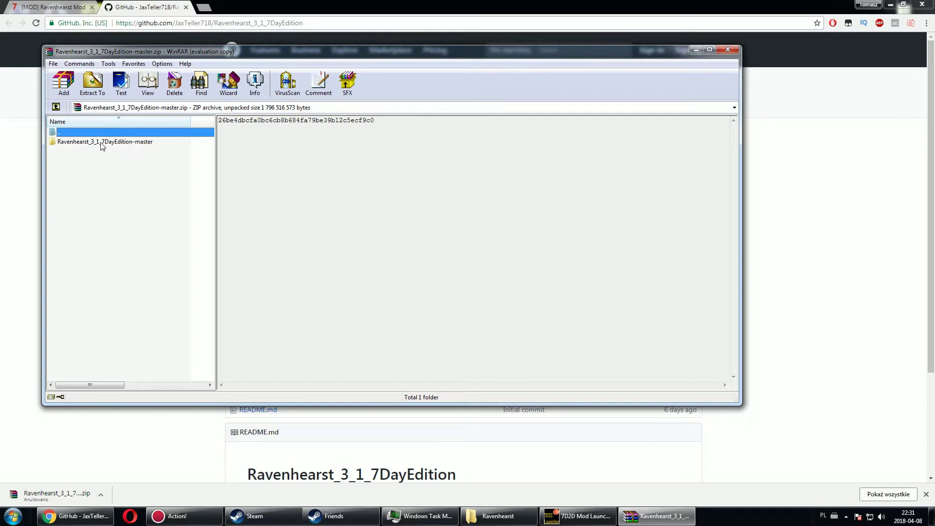
double_click(144, 141)
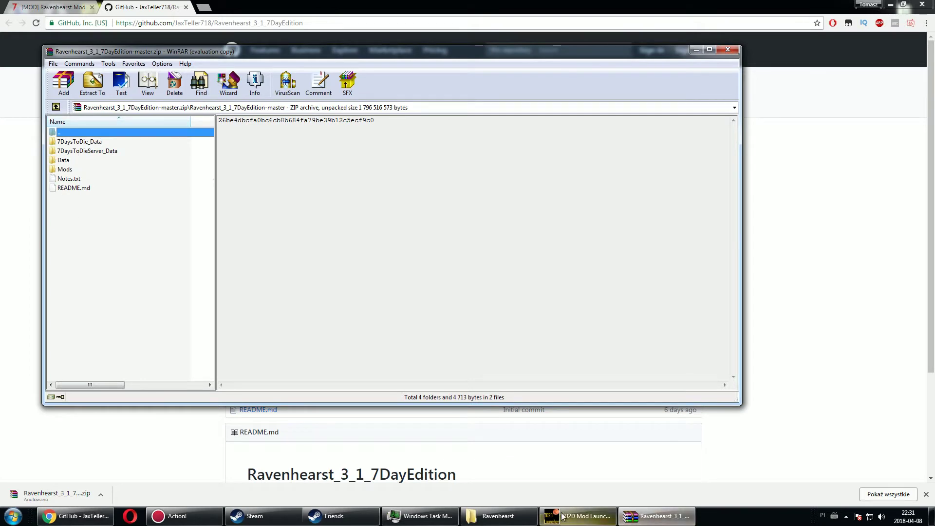
Switch to Windows Explorer and open the Ravenhearst folder inside E:\7D2D.
click(514, 518)
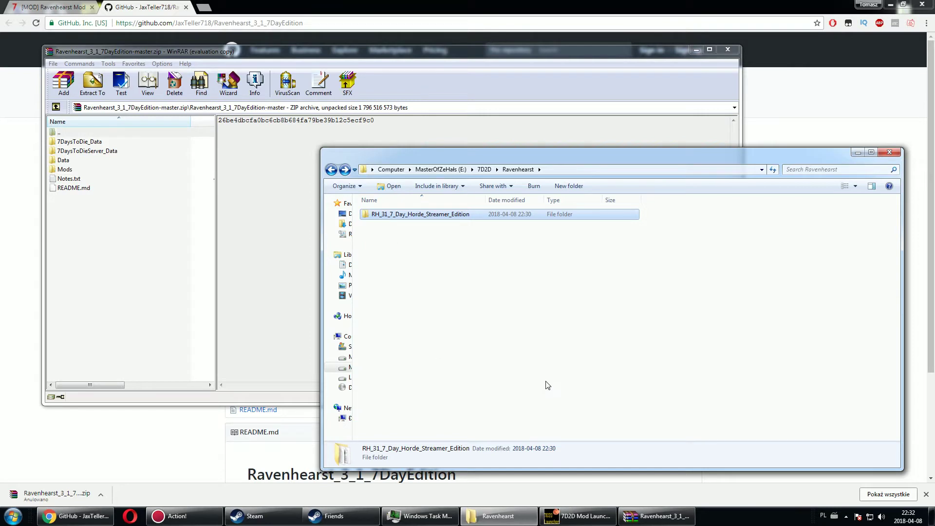
click(487, 170)
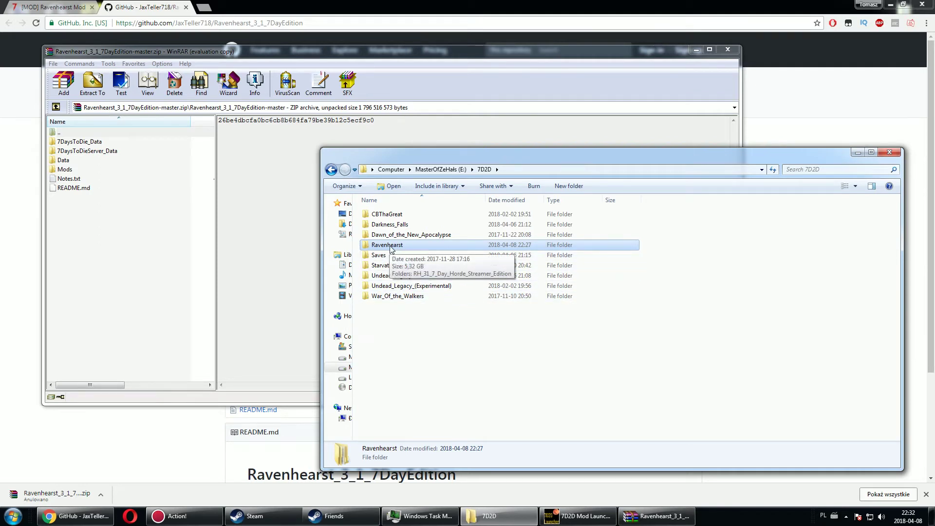
double_click(390, 249)
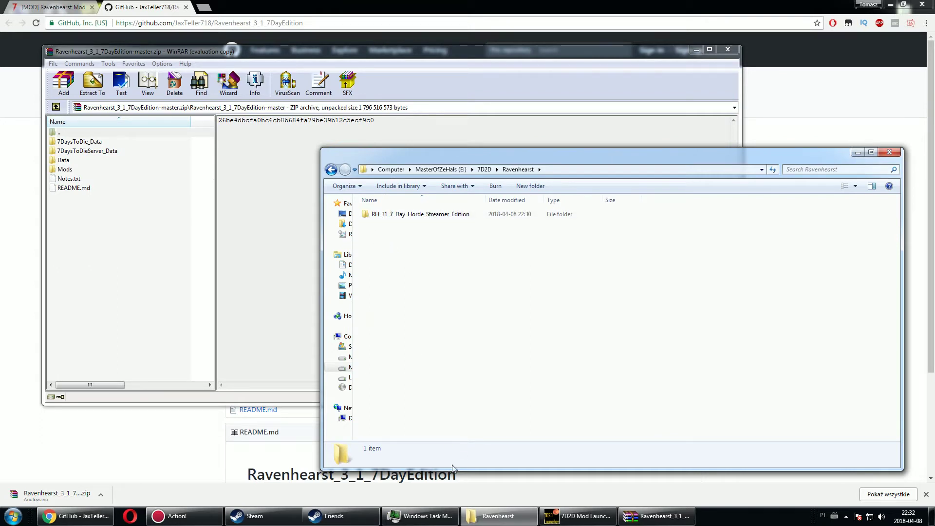
Check the installation folder of RH 31 7 Day Horde Streamer Edition in the 7D2D Mod Launcher, leaving the launcher minimized.
click(578, 516)
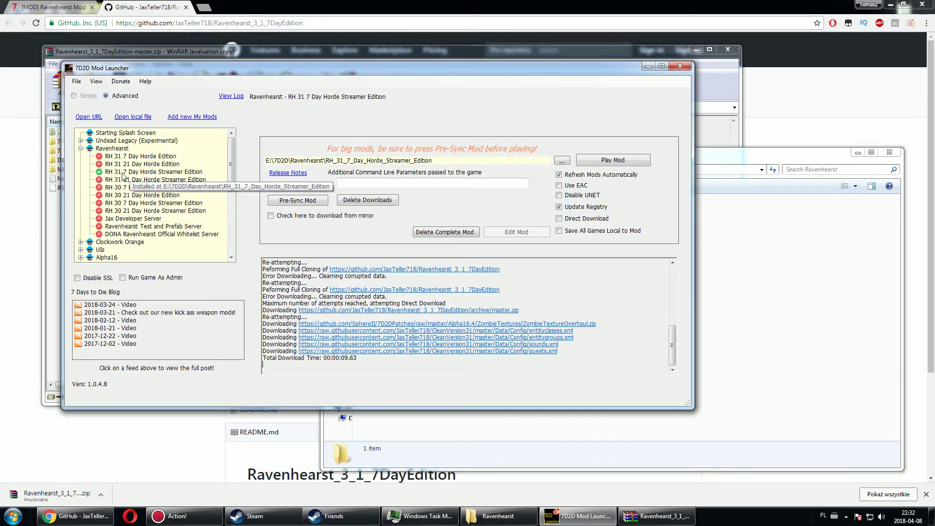
click(178, 173)
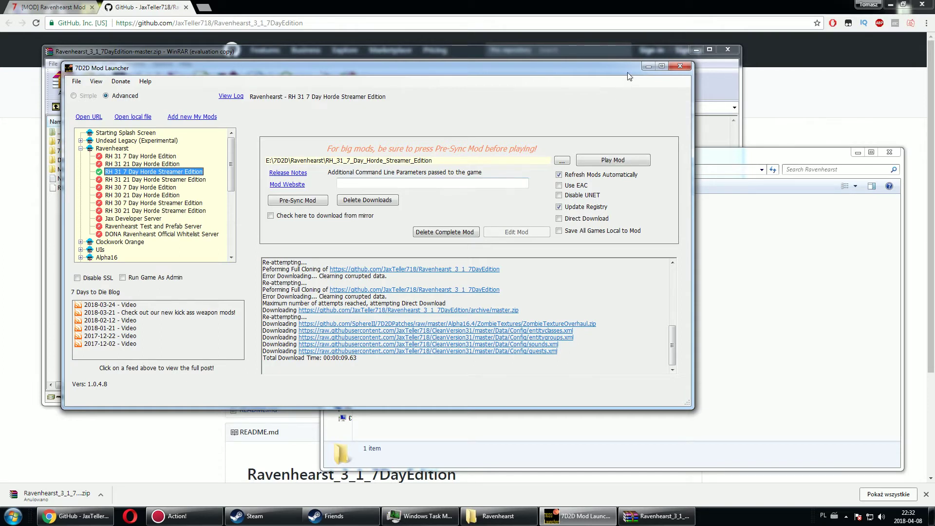
click(648, 66)
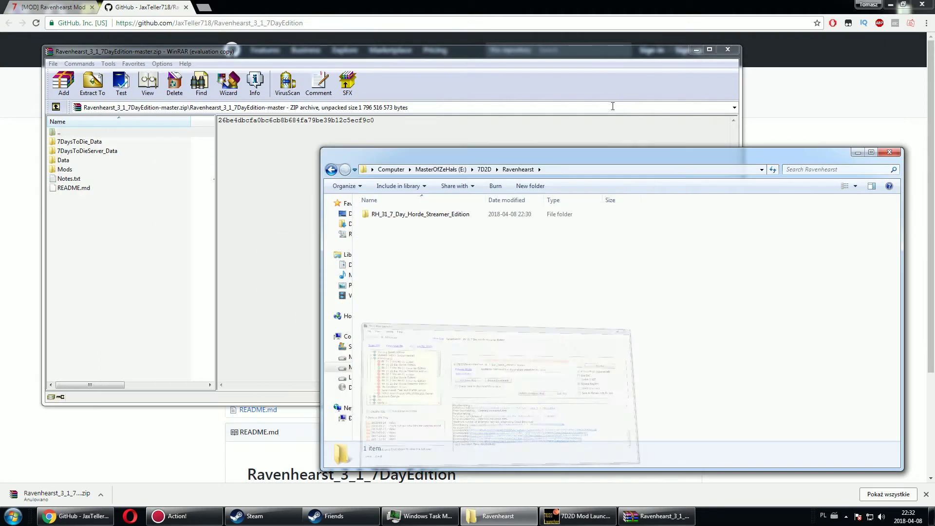
Move all extracted archive contents into the RH_31_7_Day_Horde_Streamer_Edition folder, merging the folders and replacing every conflicting file.
double_click(420, 214)
click(100, 228)
drag(102, 226, 812, 322)
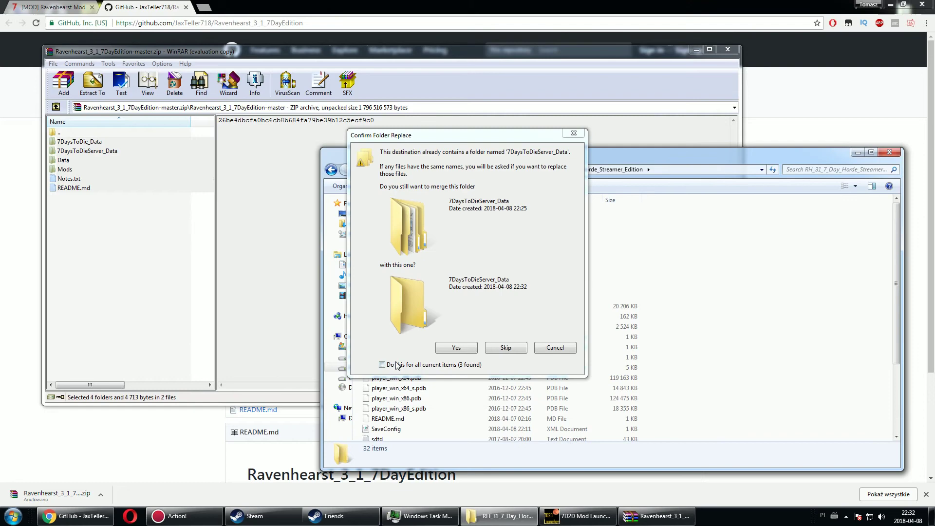
click(395, 364)
click(456, 347)
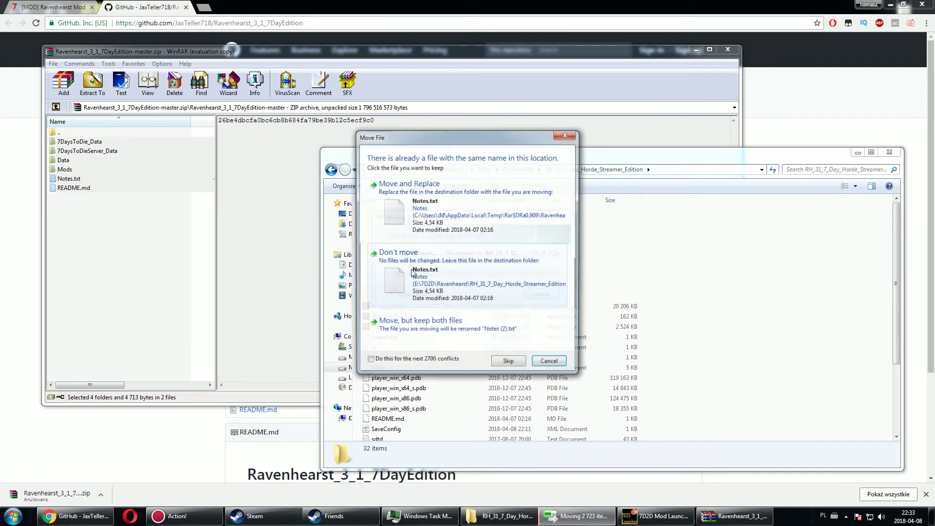
click(369, 361)
click(412, 223)
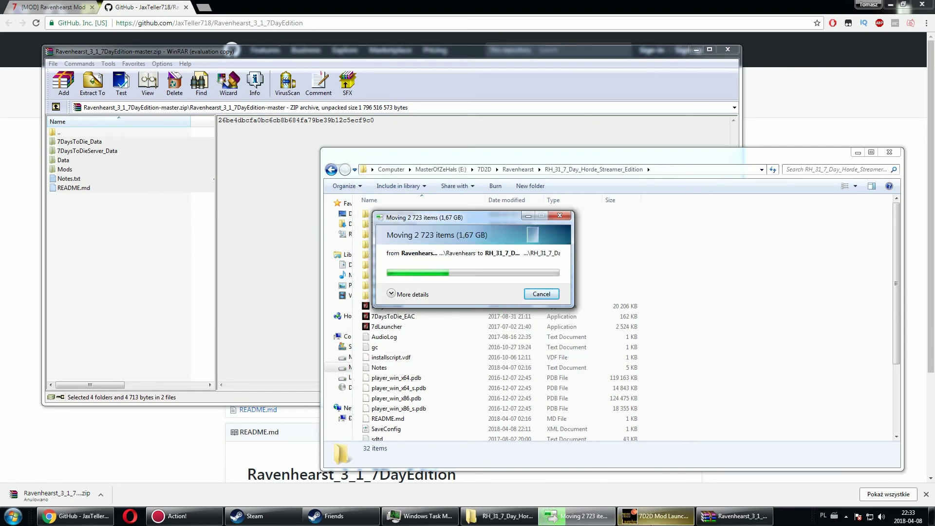
Return to the 7D2D Mod Launcher and pre-sync the selected mod again.
mouse_move(654, 519)
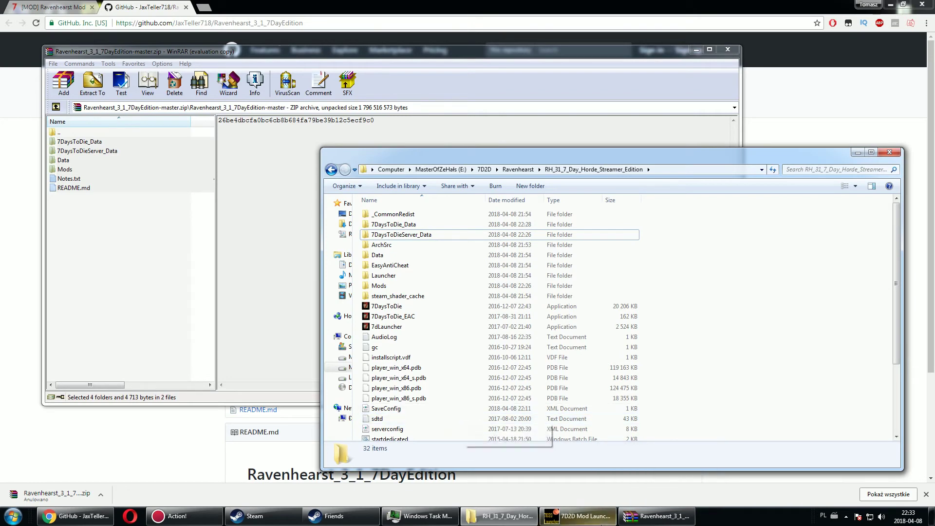
click(555, 519)
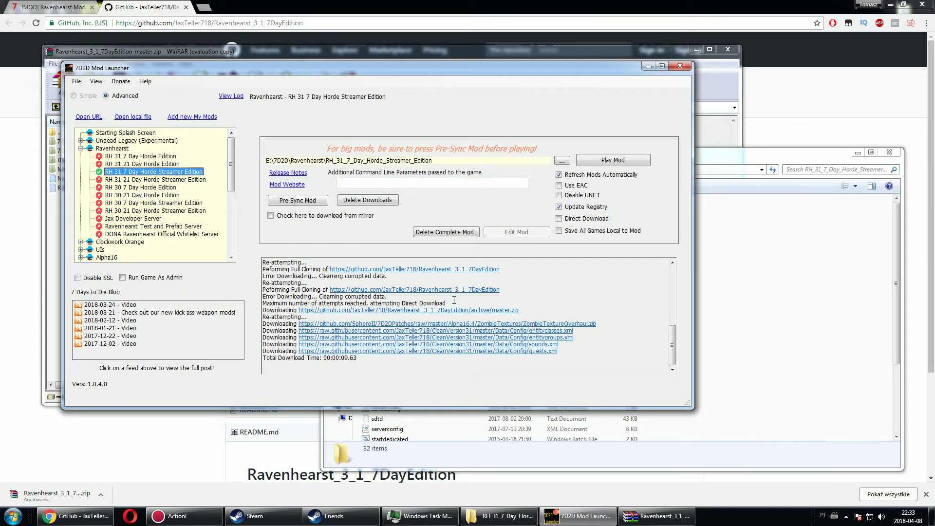
click(312, 203)
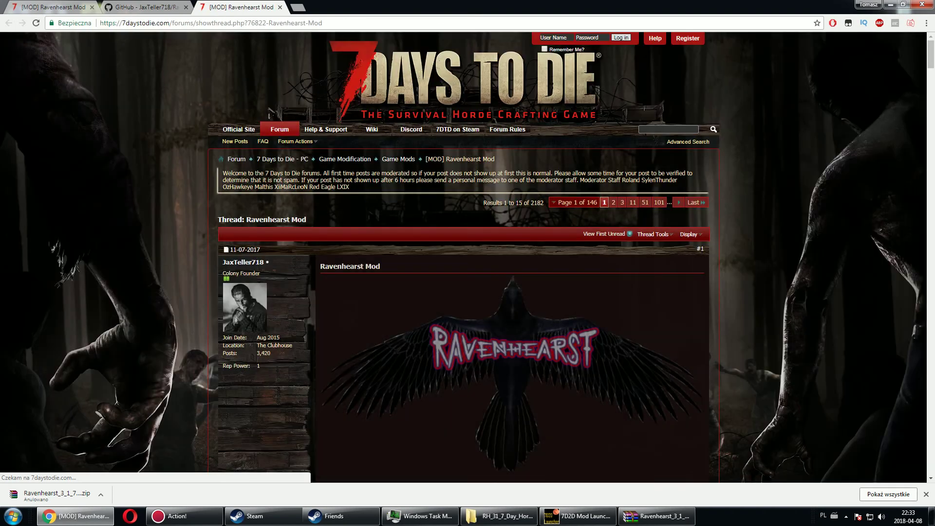
Examine the Ravenhearst forum thread for the mod's current version and its dedicated server download links.
scroll(403, 325, down, 20)
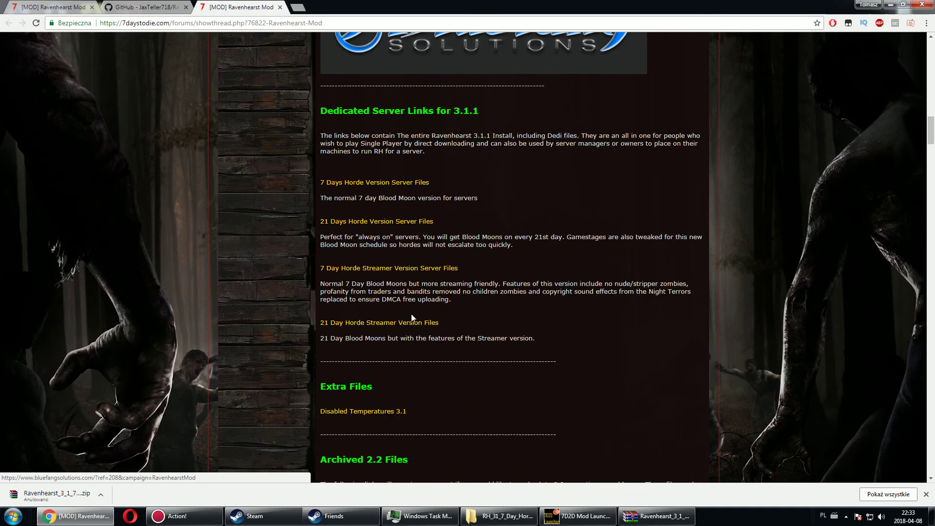
scroll(411, 316, down, 6)
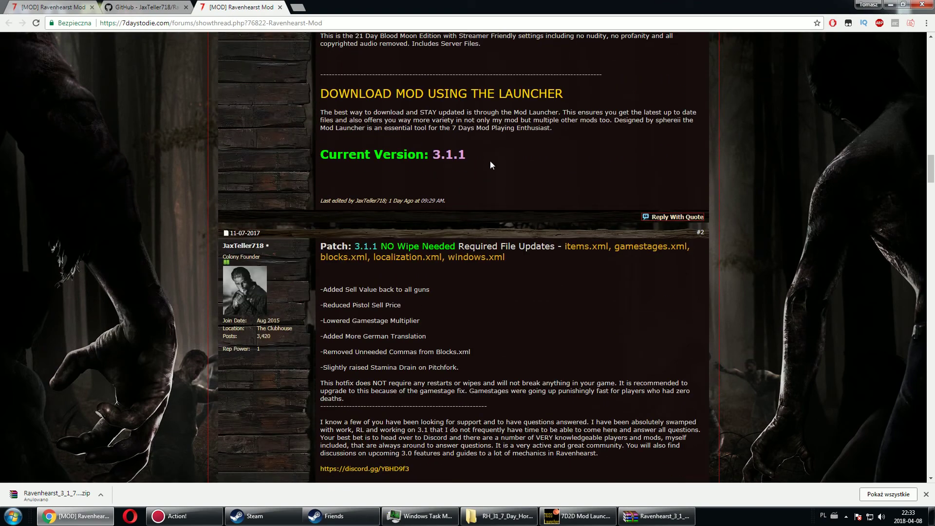
drag(491, 162, 328, 155)
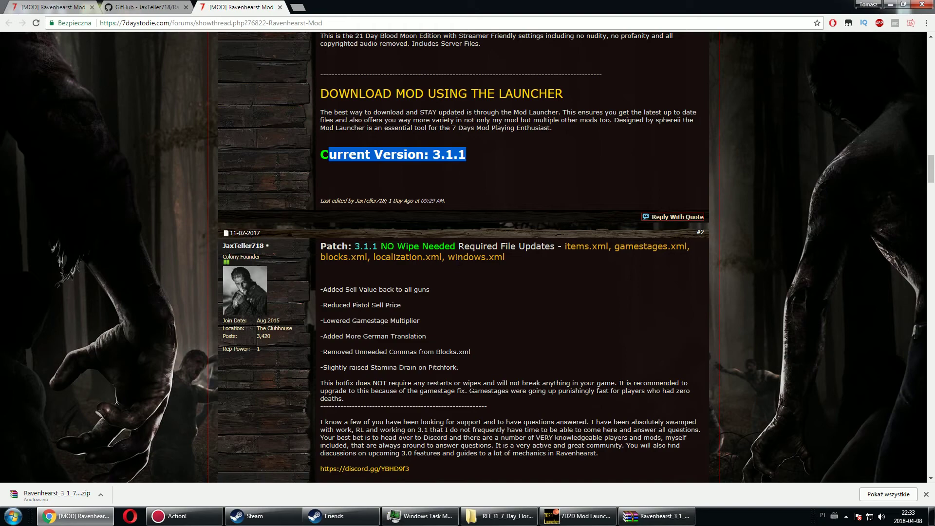
scroll(441, 309, up, 12)
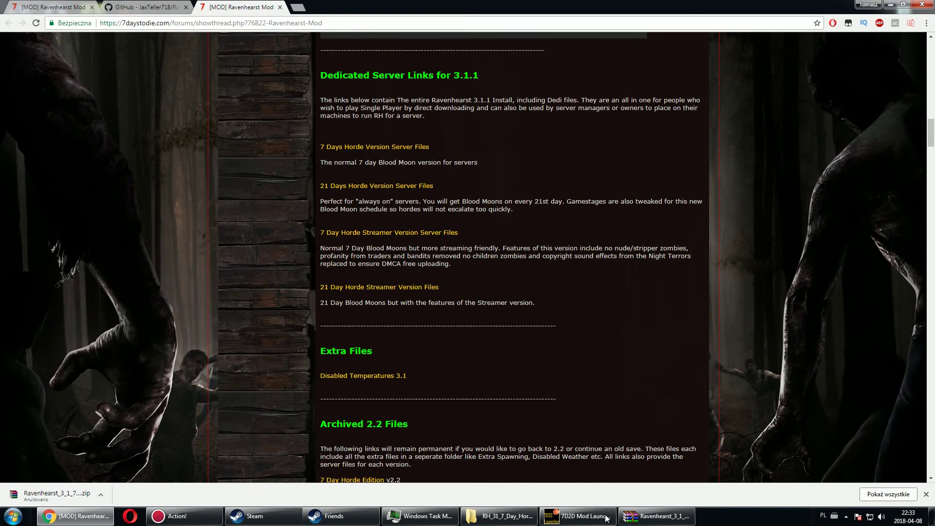
In the 7D2D Mod Launcher, pre-sync the mod with downloading from the mirror enabled, and launch the mod.
click(586, 520)
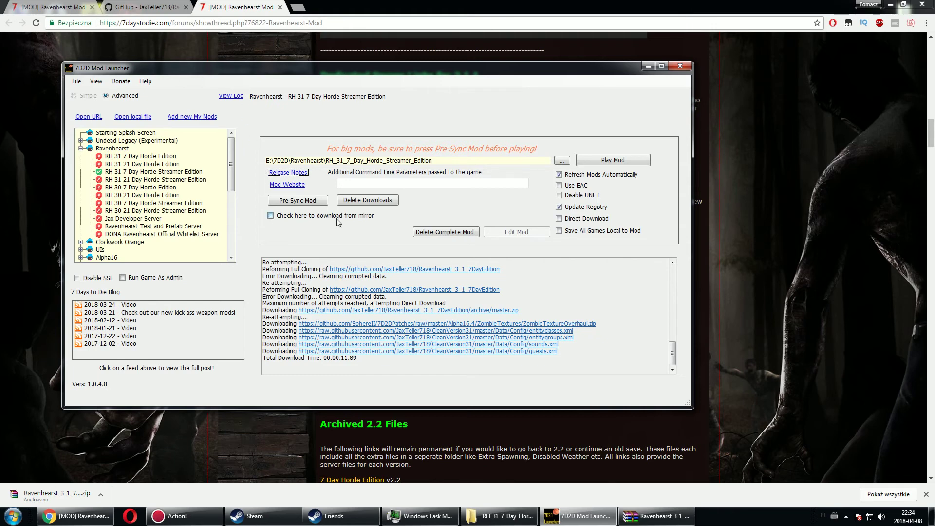
click(273, 217)
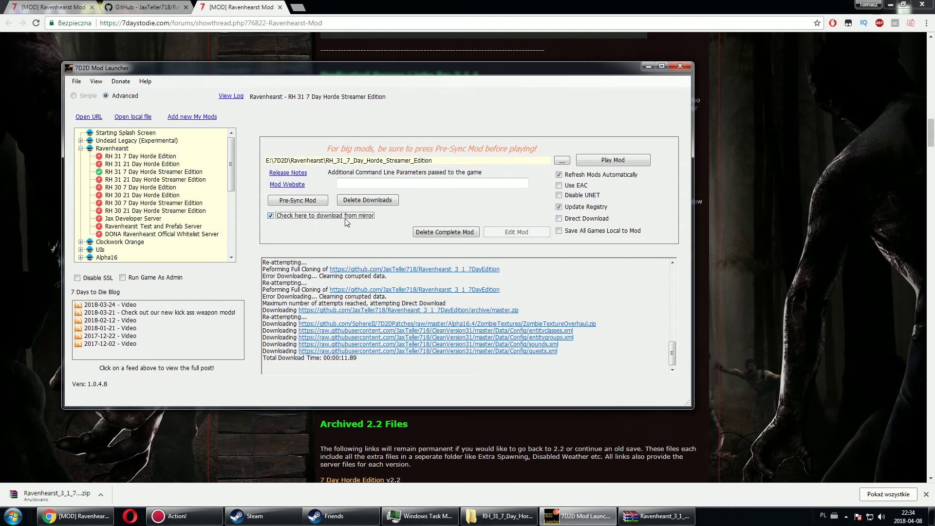
click(298, 201)
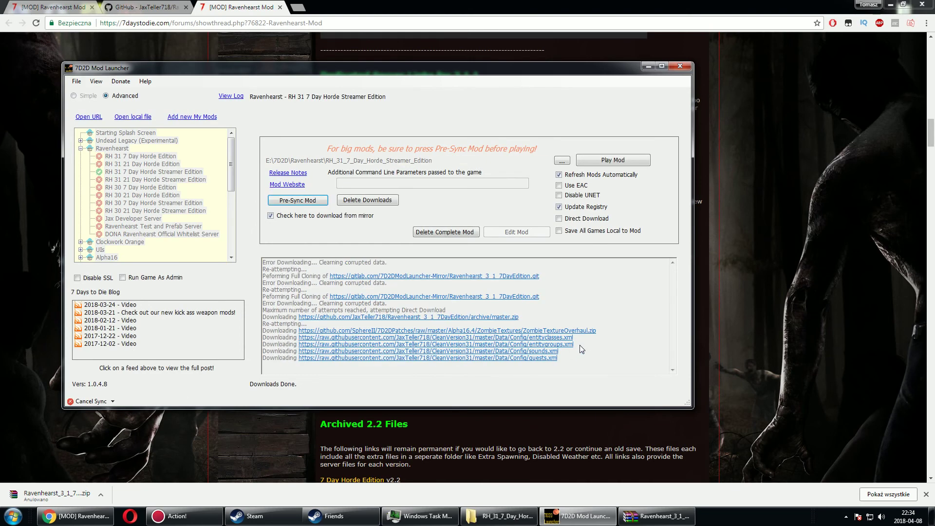
click(618, 159)
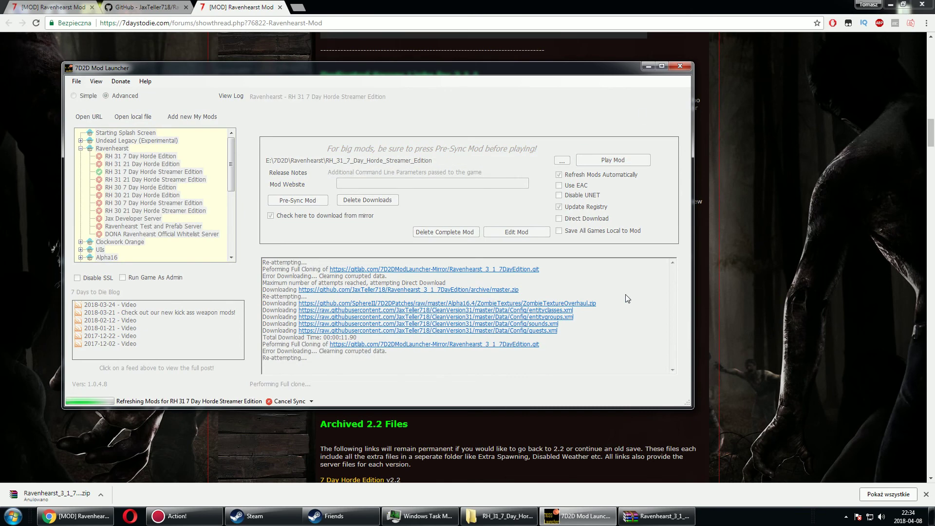